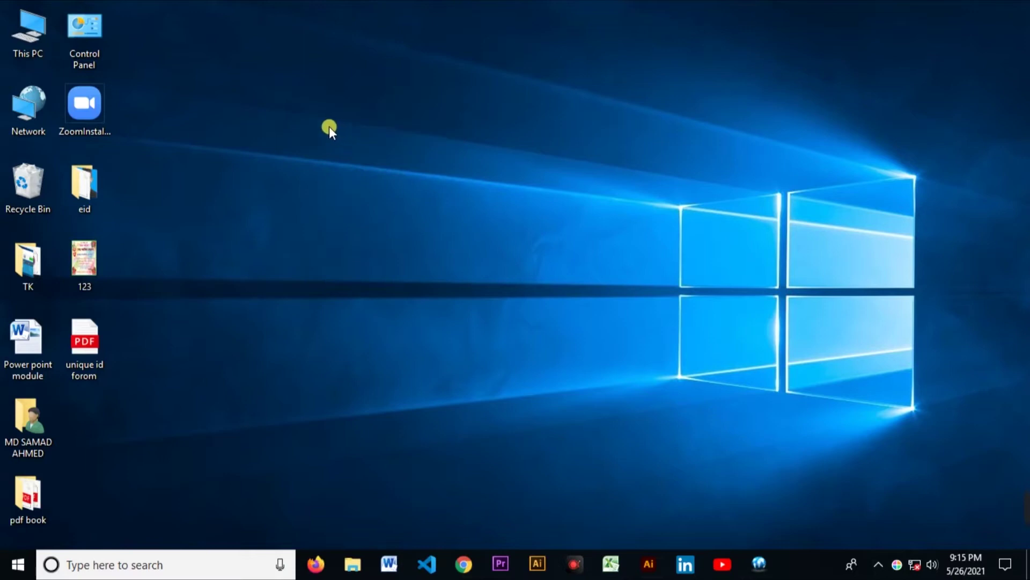
right_click(224, 42)
click(276, 87)
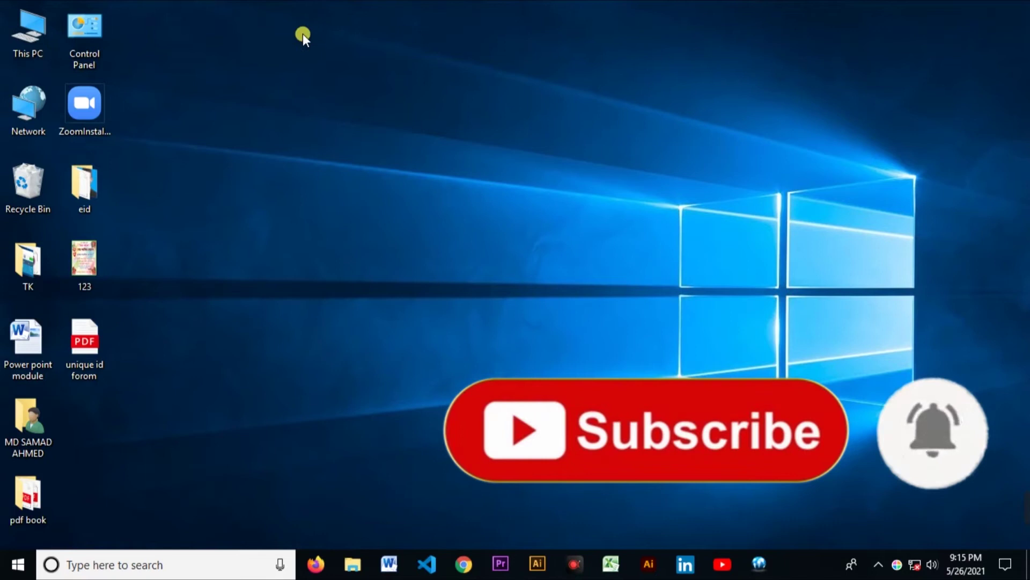
right_click(258, 39)
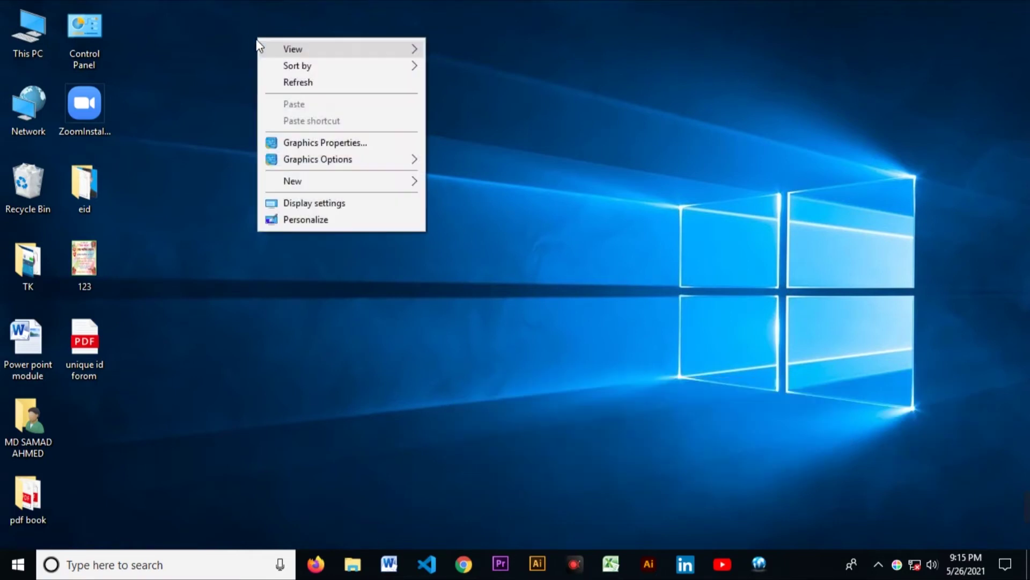
click(314, 85)
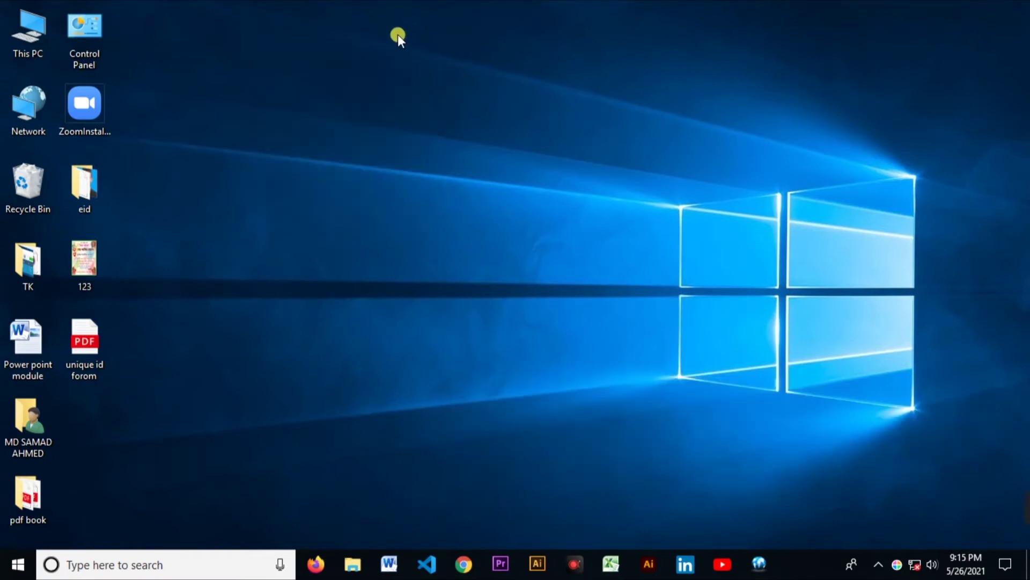
right_click(368, 13)
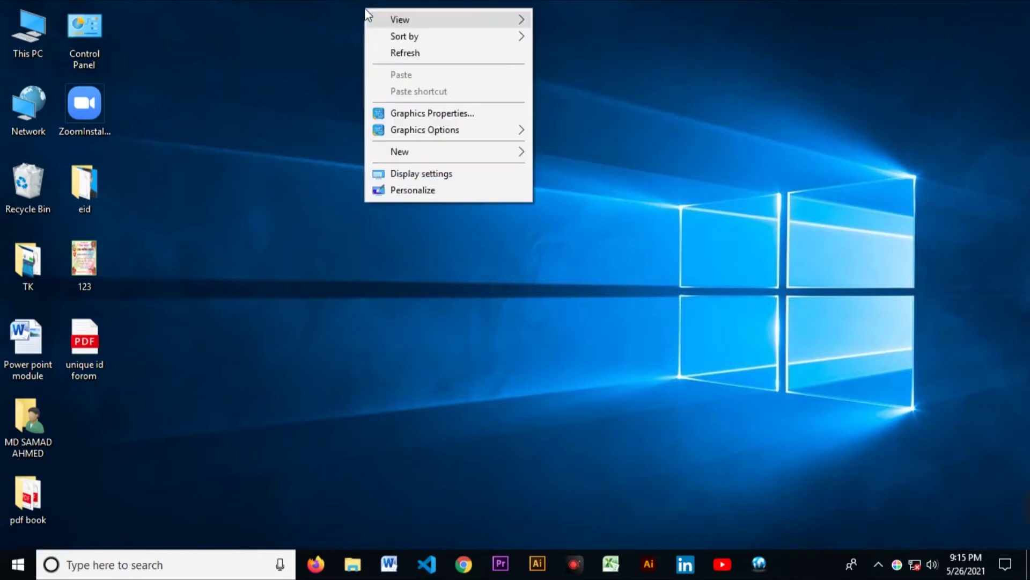
click(406, 56)
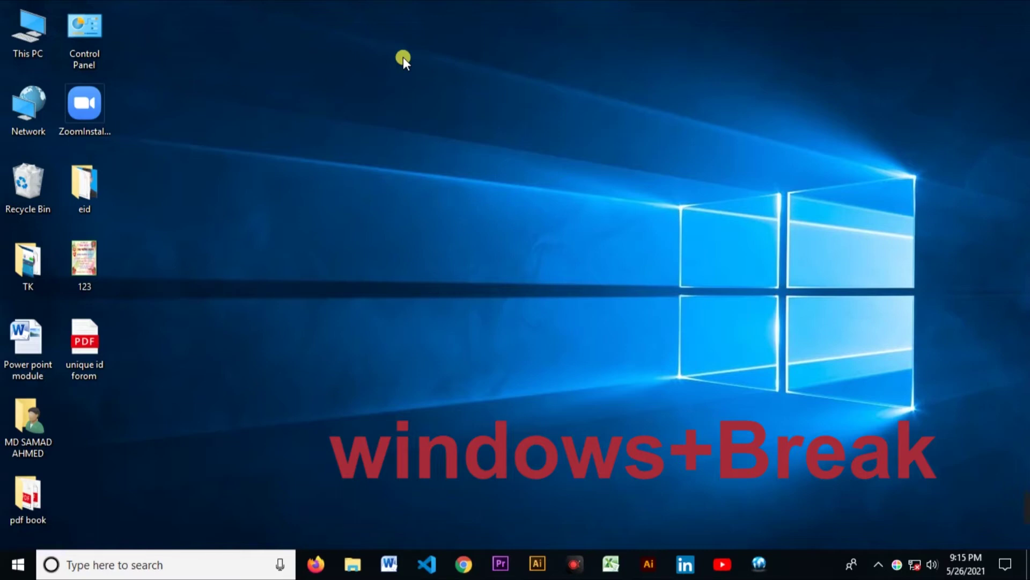
View the computer's basic system information, including the system type, and close the System window.
key(super+Pause)
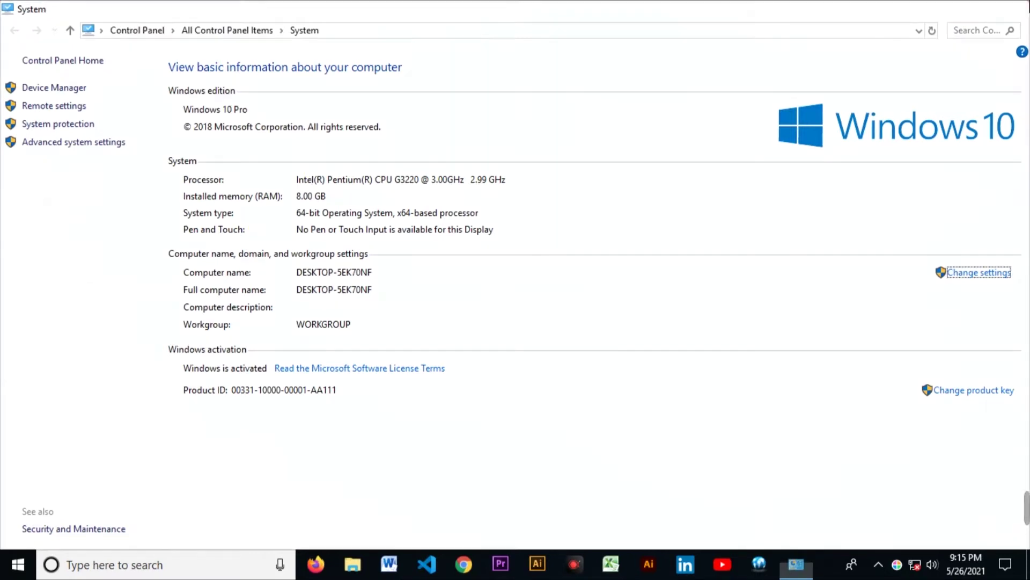
click(1012, 8)
right_click(18, 13)
click(56, 204)
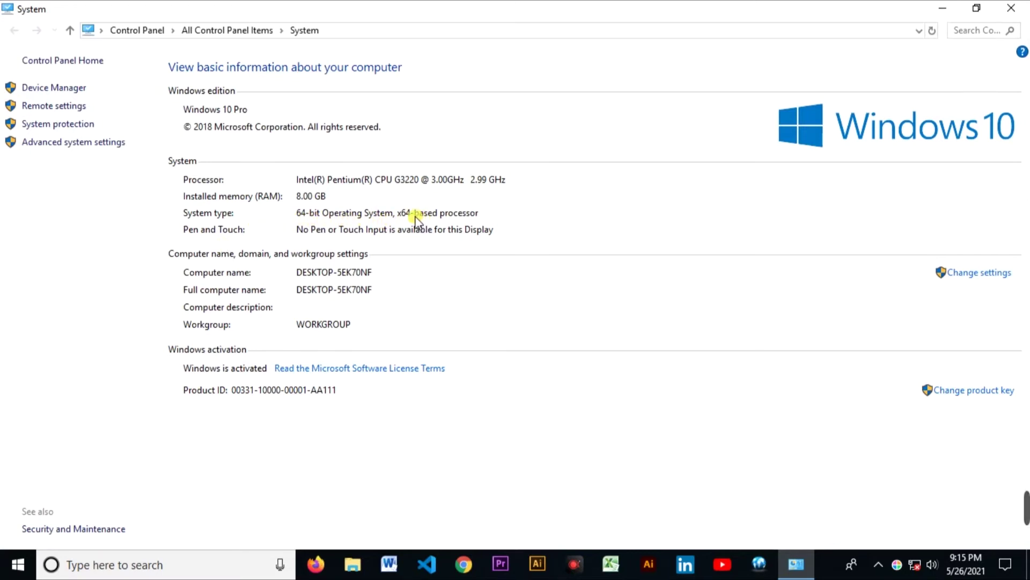
click(1011, 9)
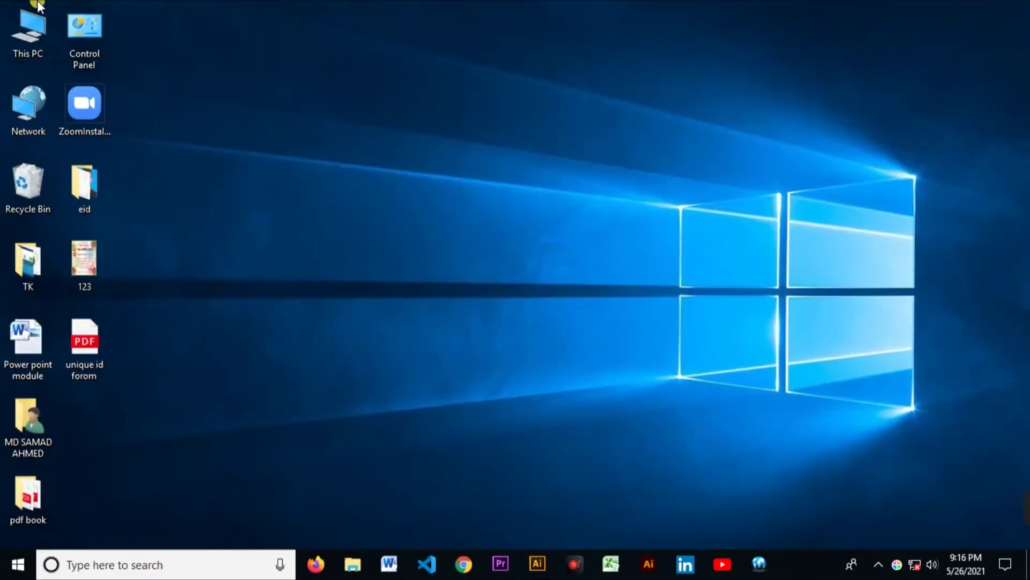
Launch Set-up from the nested Adobe Photoshop CS6 - Lava folder on Local Disk (D:).
double_click(12, 19)
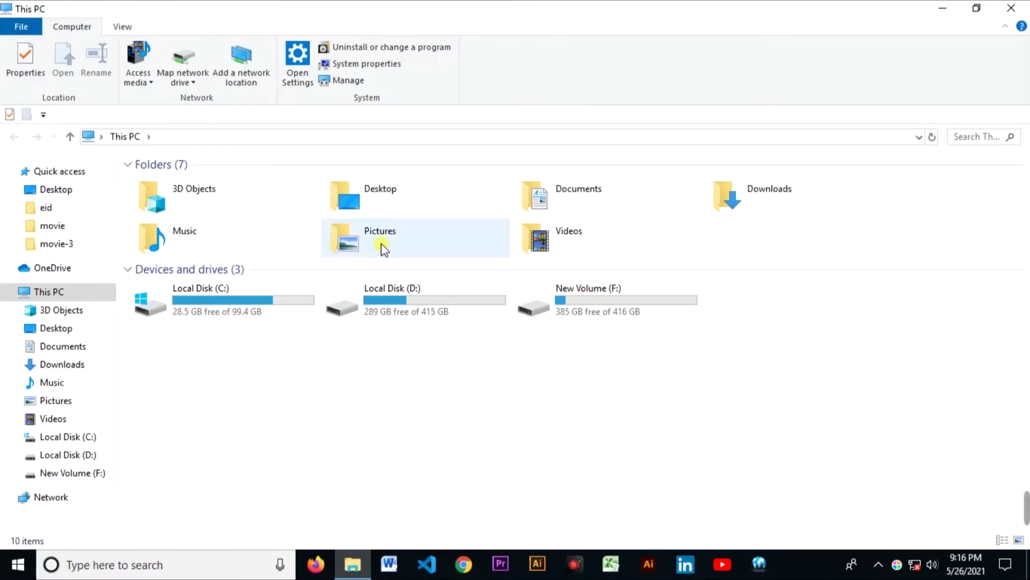
double_click(452, 297)
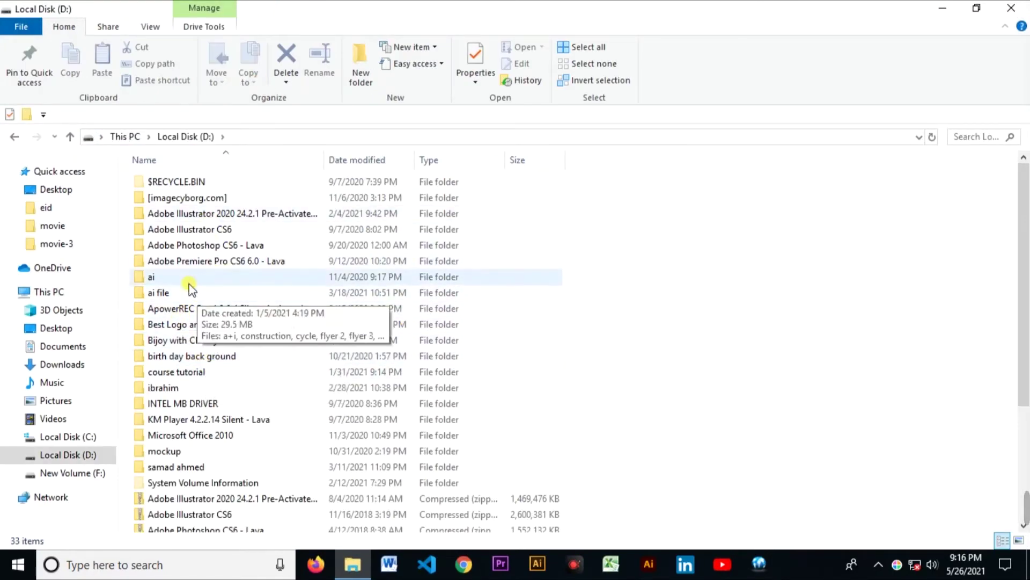
double_click(275, 244)
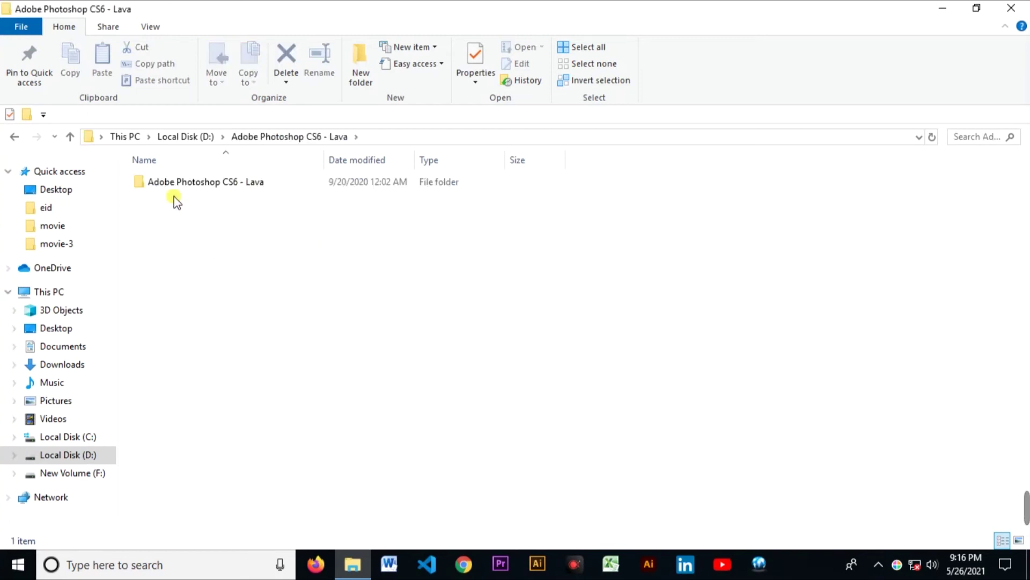
double_click(196, 183)
double_click(170, 263)
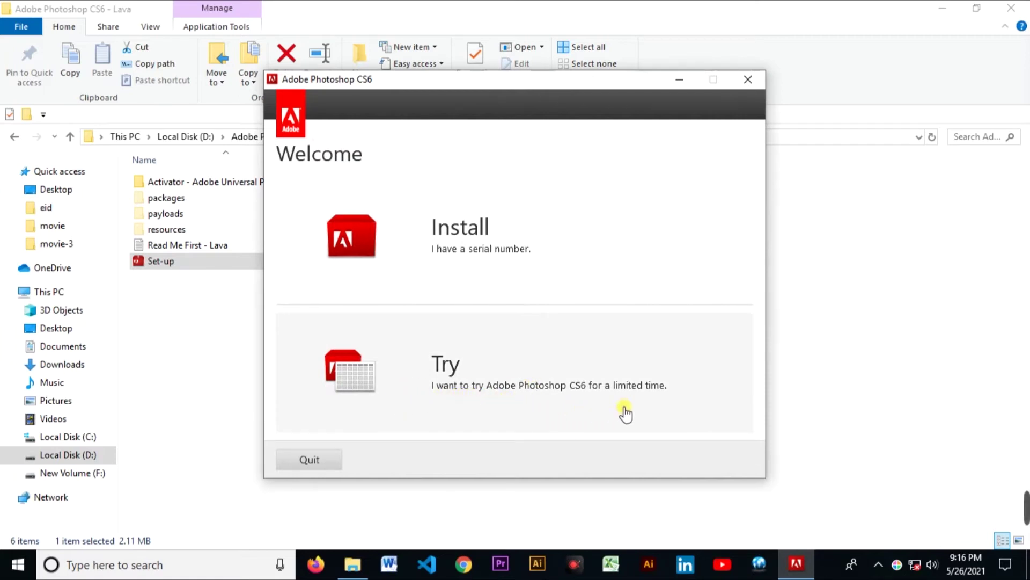
Choose the Try installation of Adobe Photoshop CS6 and accept the software license agreement.
click(438, 377)
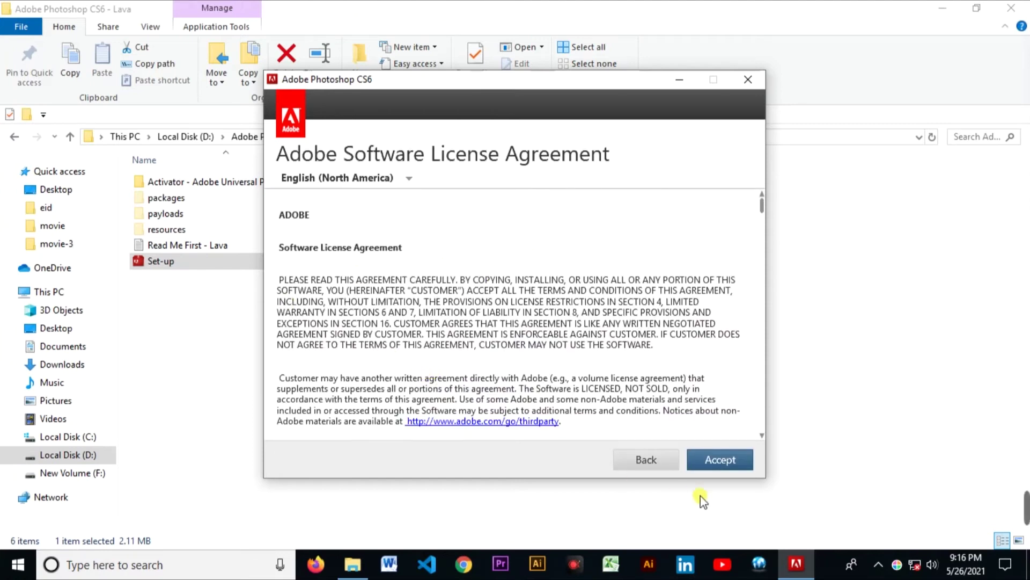
click(719, 460)
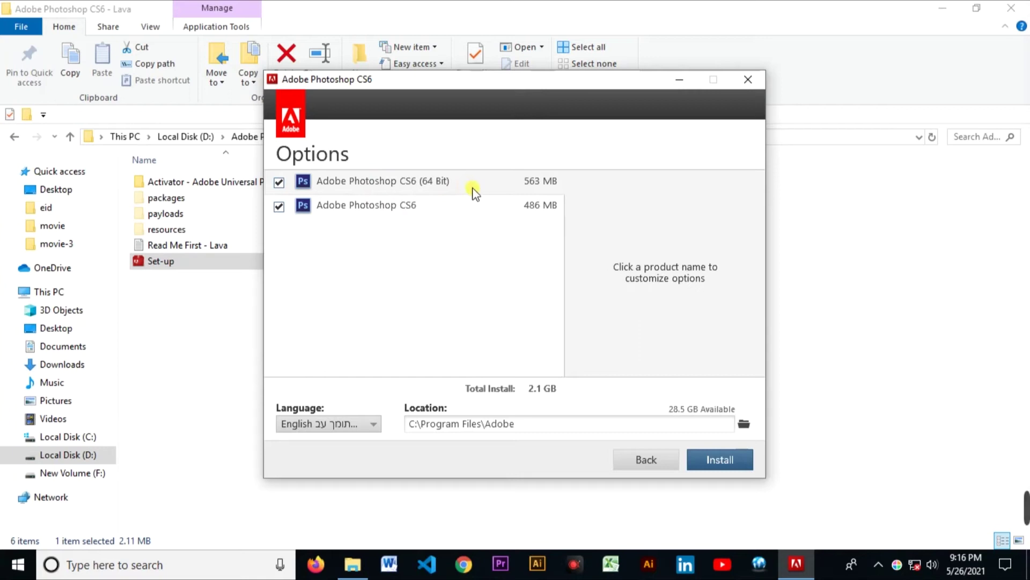
click(278, 182)
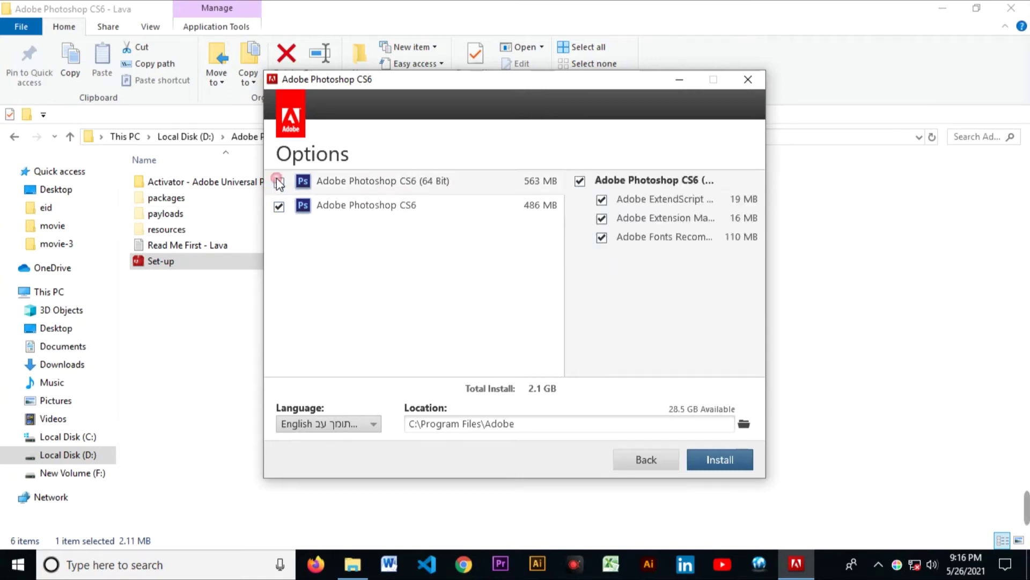
click(279, 207)
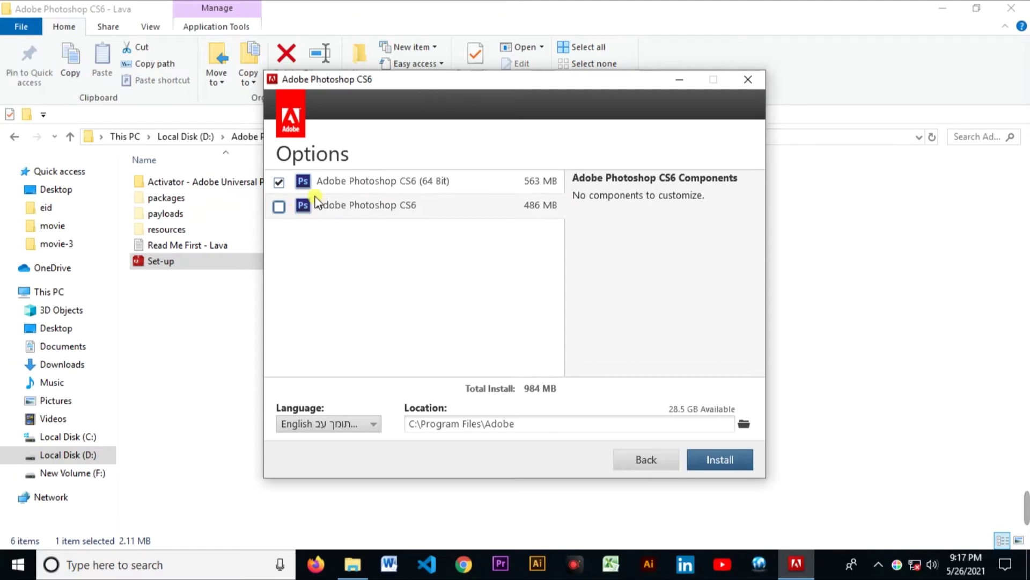
click(279, 205)
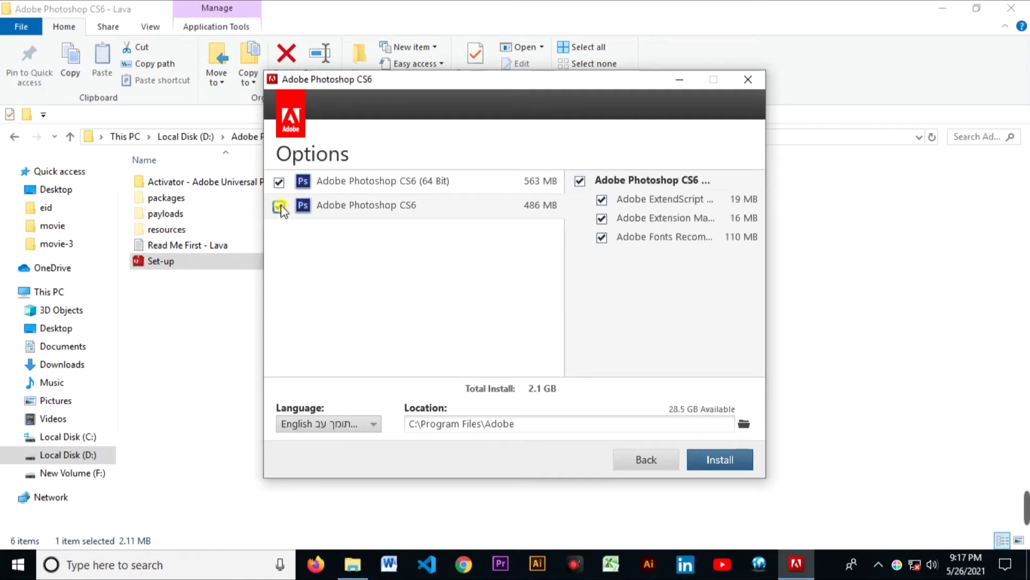
click(280, 182)
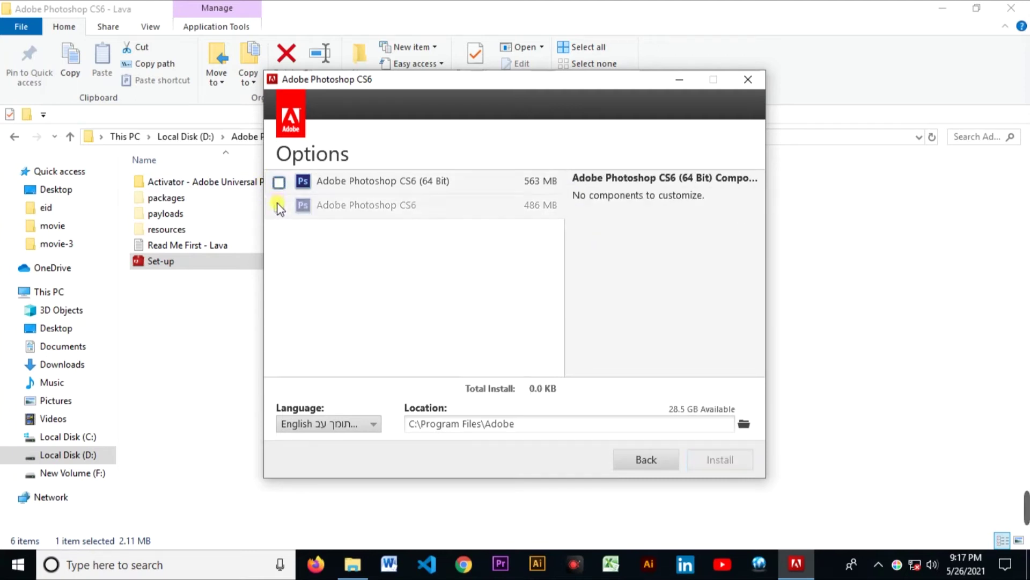
click(279, 183)
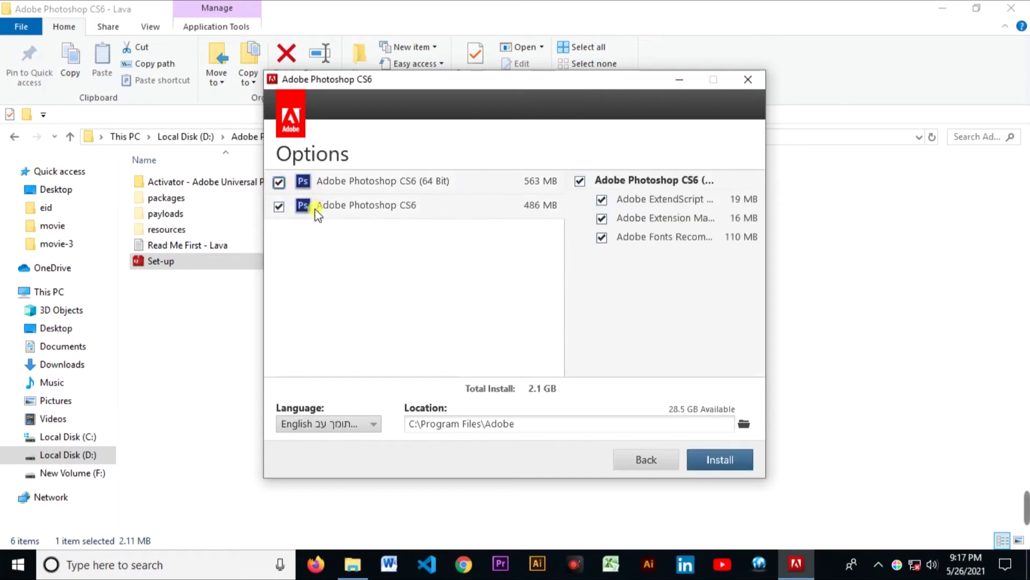
Exclude the 32-bit Adobe Photoshop CS6, install the 64-bit version and close the finished installer.
click(280, 207)
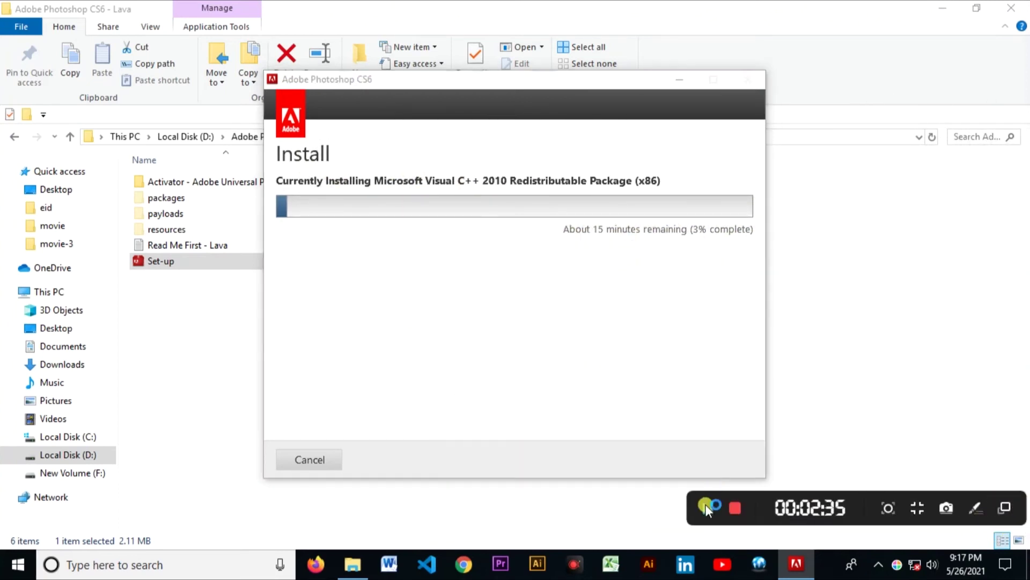
click(708, 507)
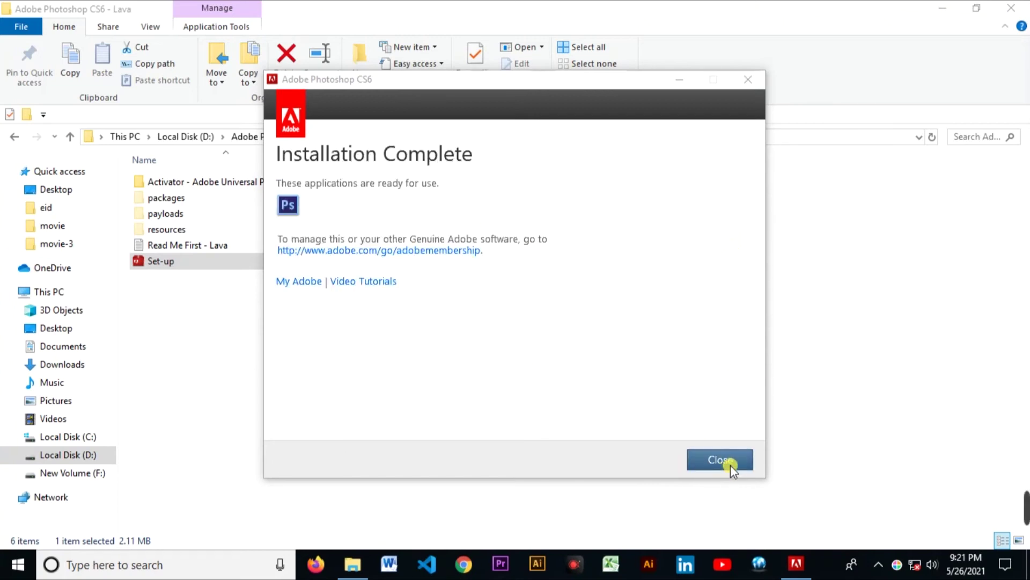
click(721, 465)
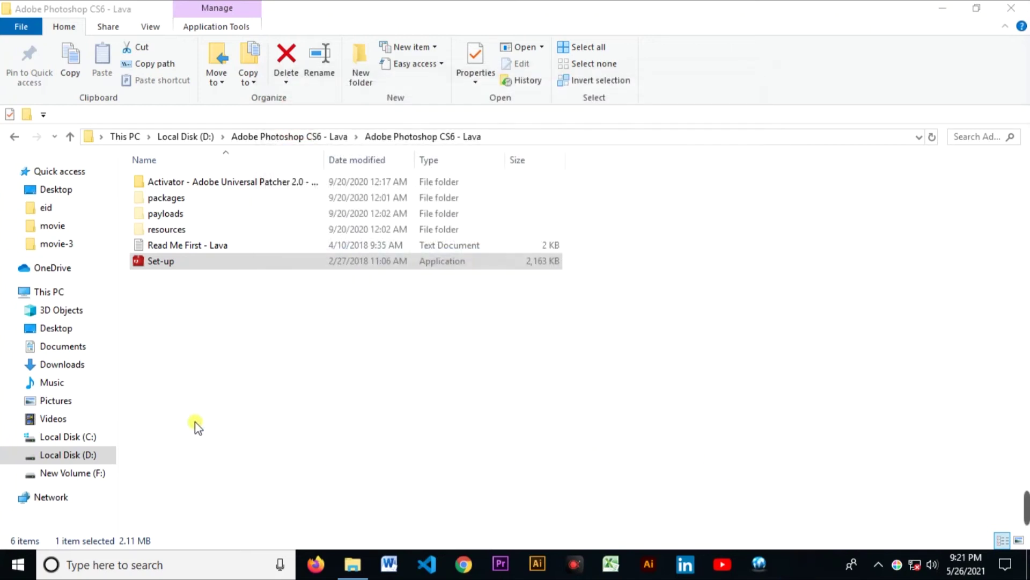
Launch Adobe Universal Patcher 2.0 - Lava from its subfolder inside the Activator folder.
double_click(158, 183)
click(224, 183)
double_click(225, 183)
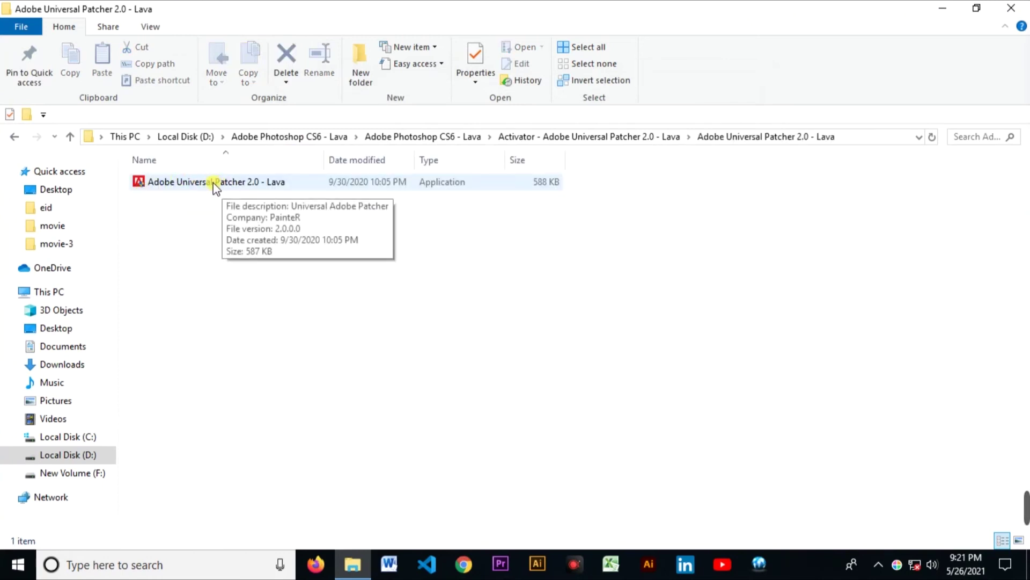
double_click(232, 185)
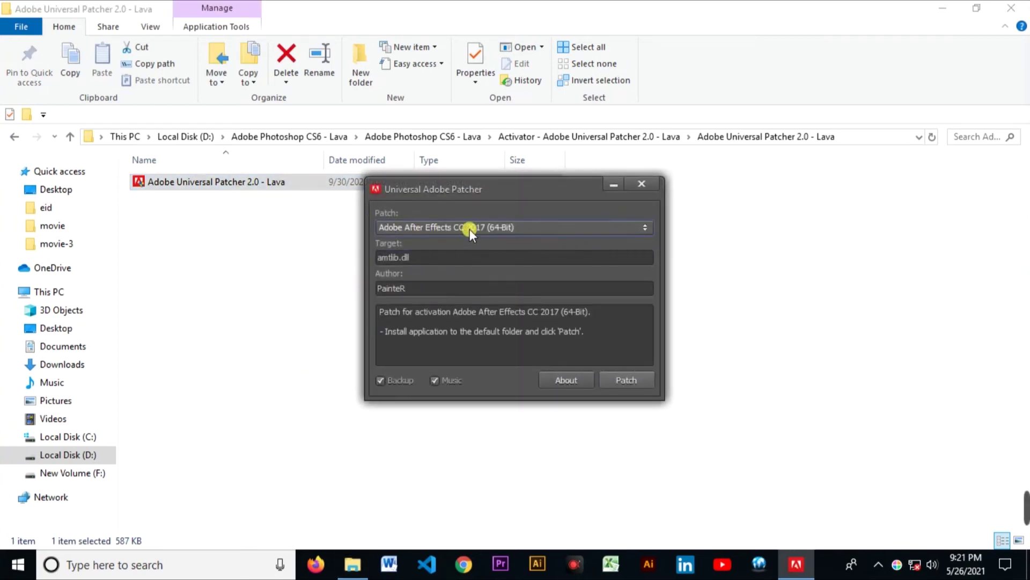
Choose Adobe Photoshop CS6 Extended (64-Bit) as the product to patch in the Universal Adobe Patcher.
click(513, 227)
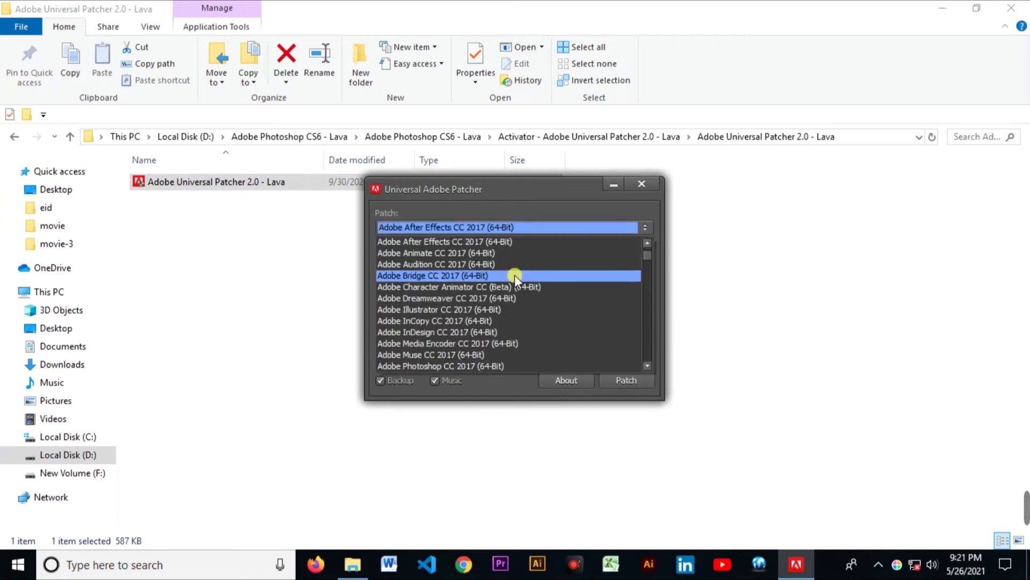
scroll(470, 285, down, 2)
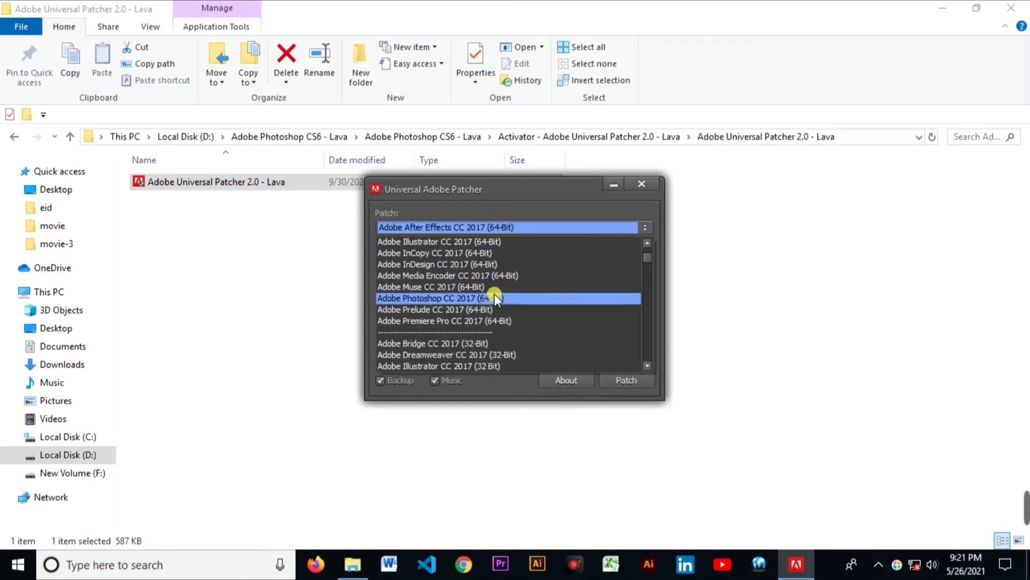
scroll(499, 307, down, 2)
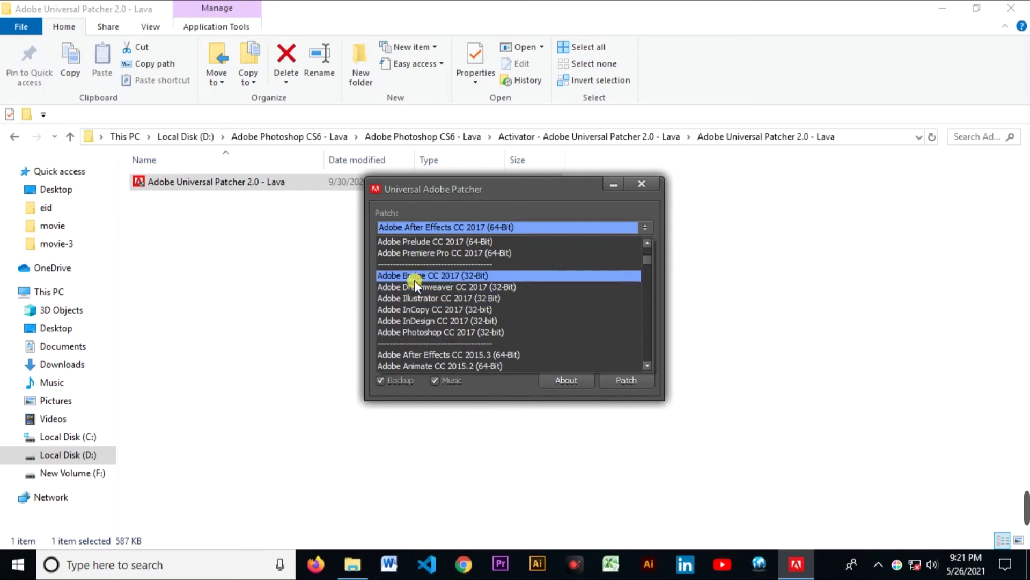
scroll(461, 311, down, 2)
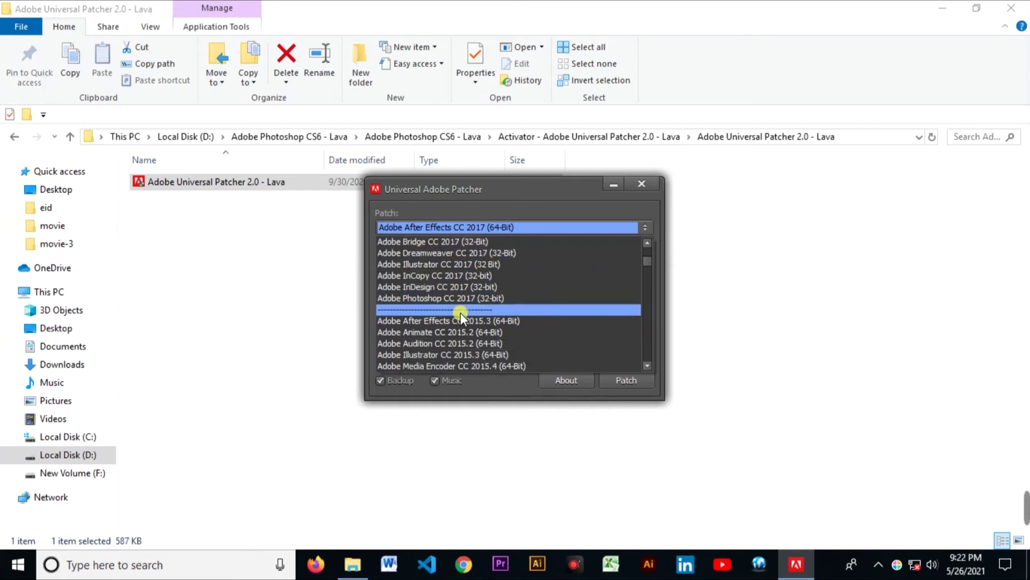
scroll(447, 324, down, 2)
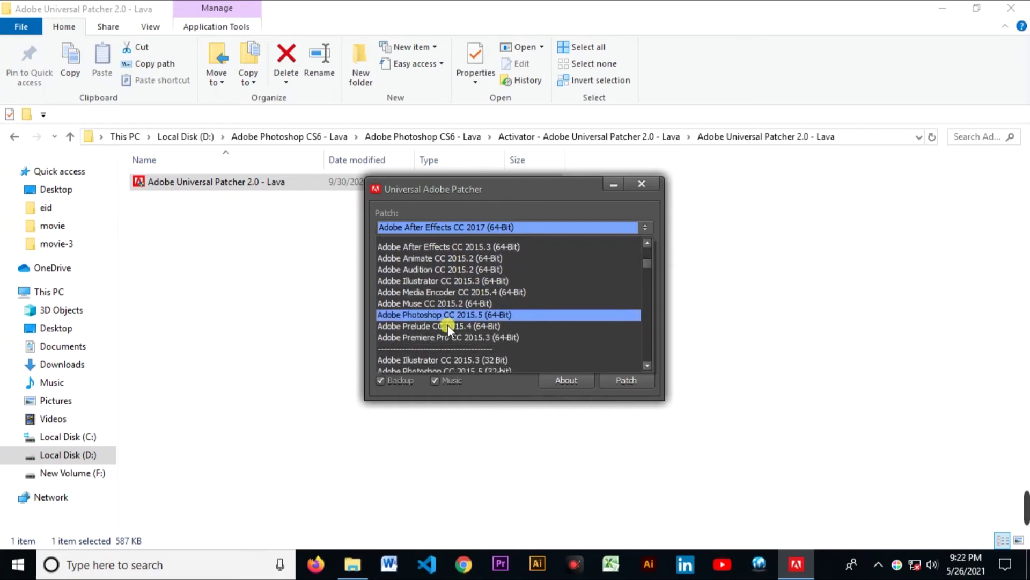
scroll(488, 300, down, 1)
scroll(489, 301, down, 3)
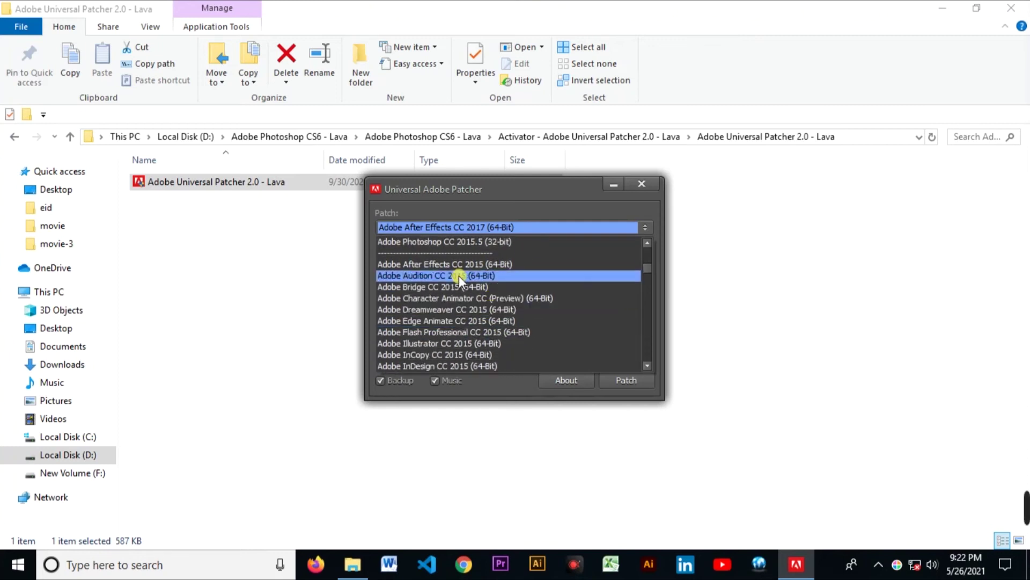
scroll(501, 327, down, 2)
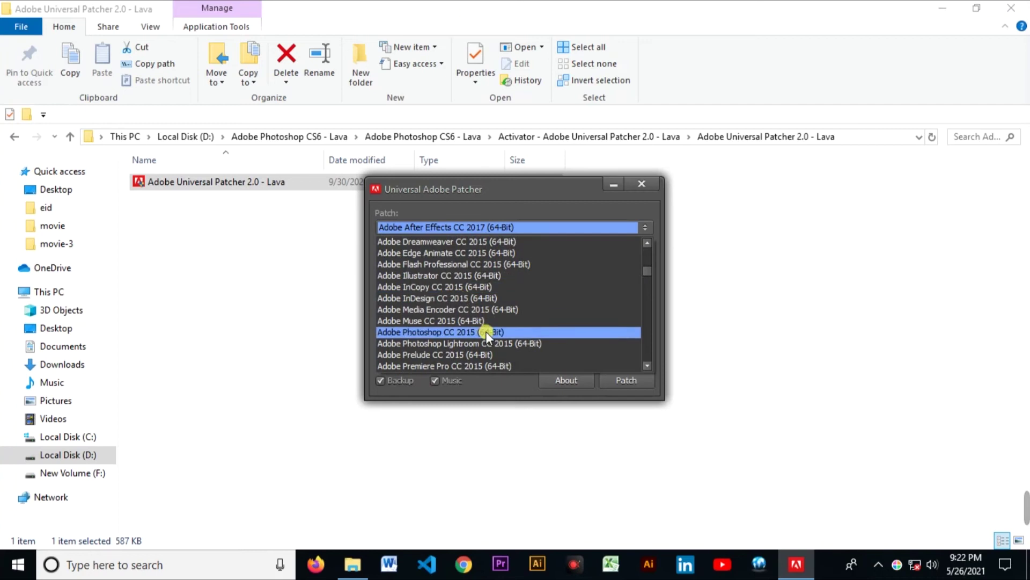
scroll(472, 304, down, 2)
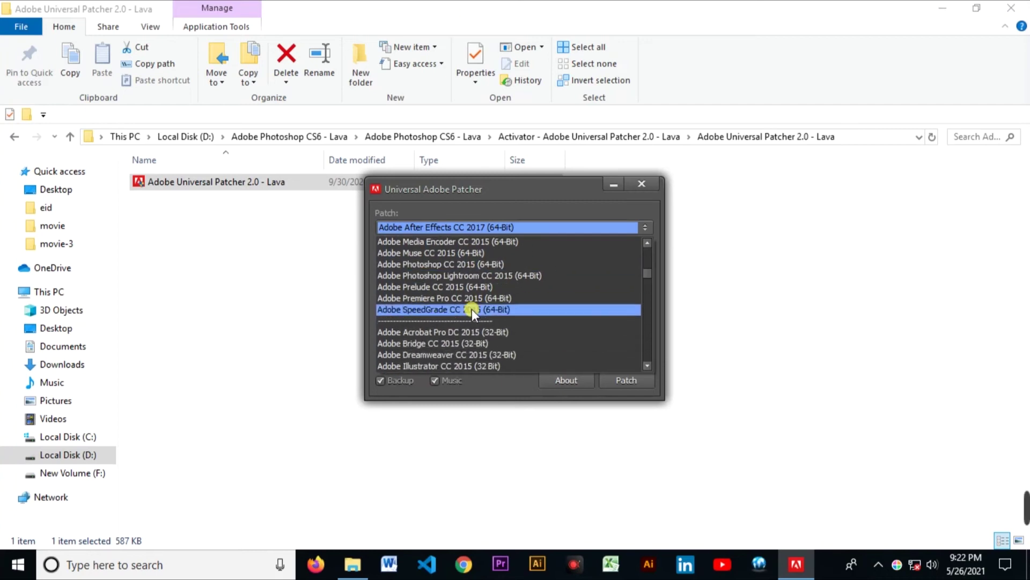
scroll(469, 309, down, 3)
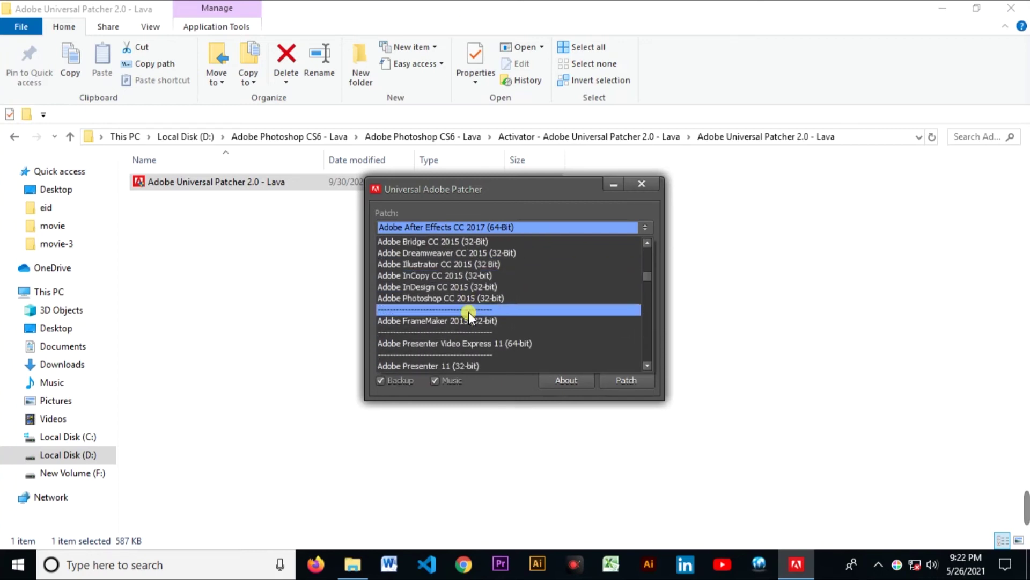
scroll(468, 312, down, 3)
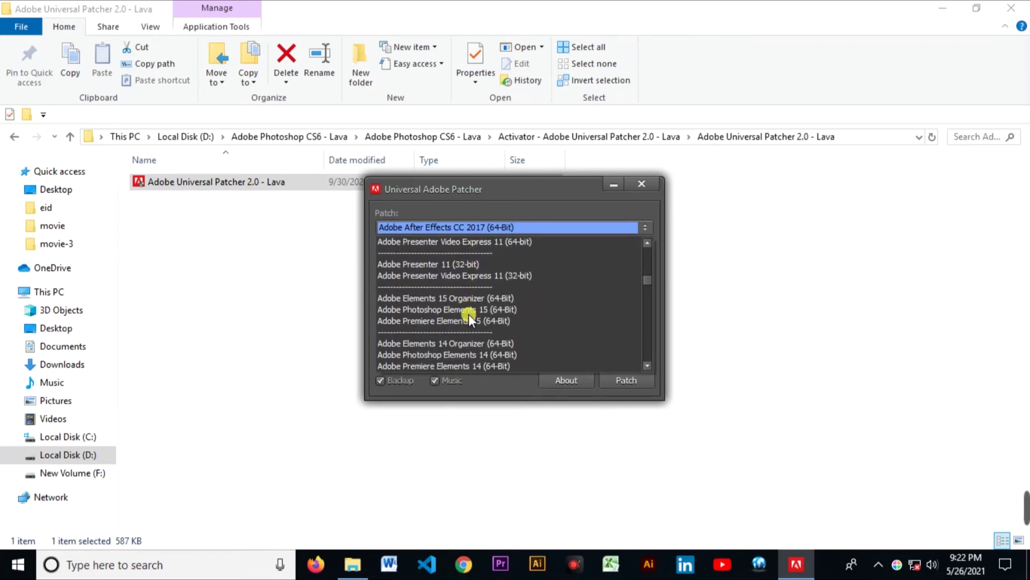
scroll(468, 314, down, 4)
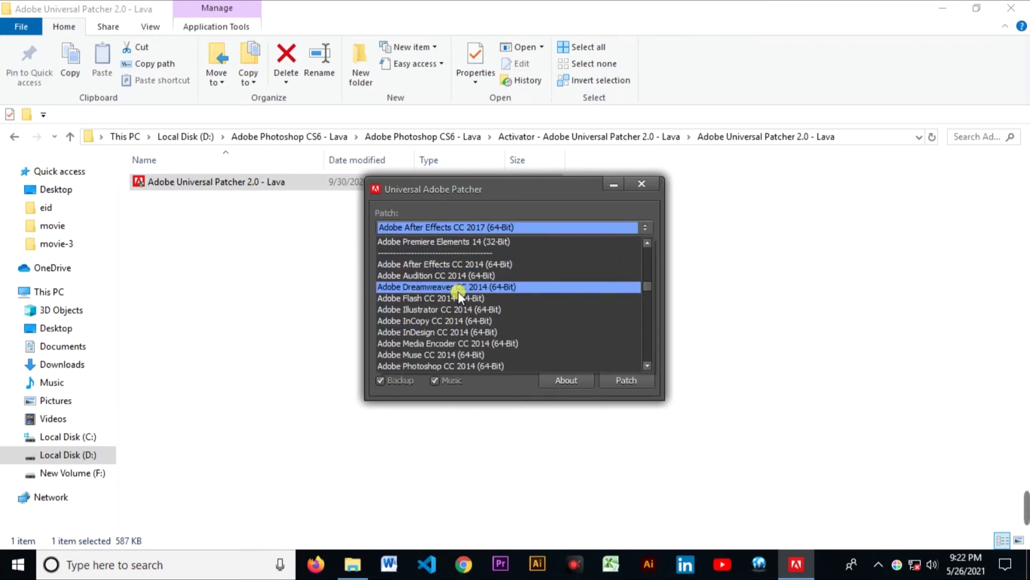
scroll(457, 322, down, 2)
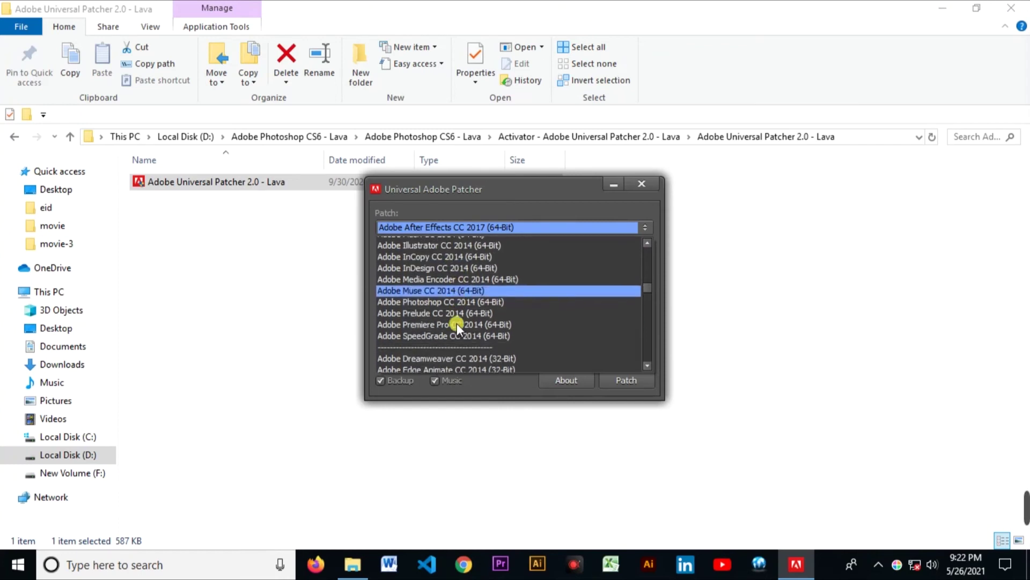
scroll(456, 323, down, 3)
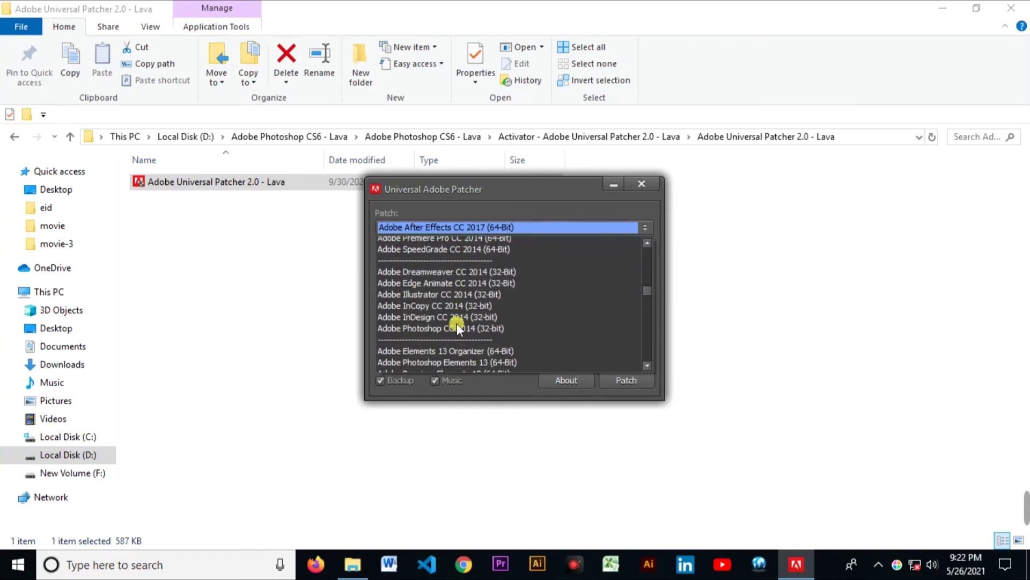
scroll(456, 323, down, 1)
scroll(457, 323, down, 3)
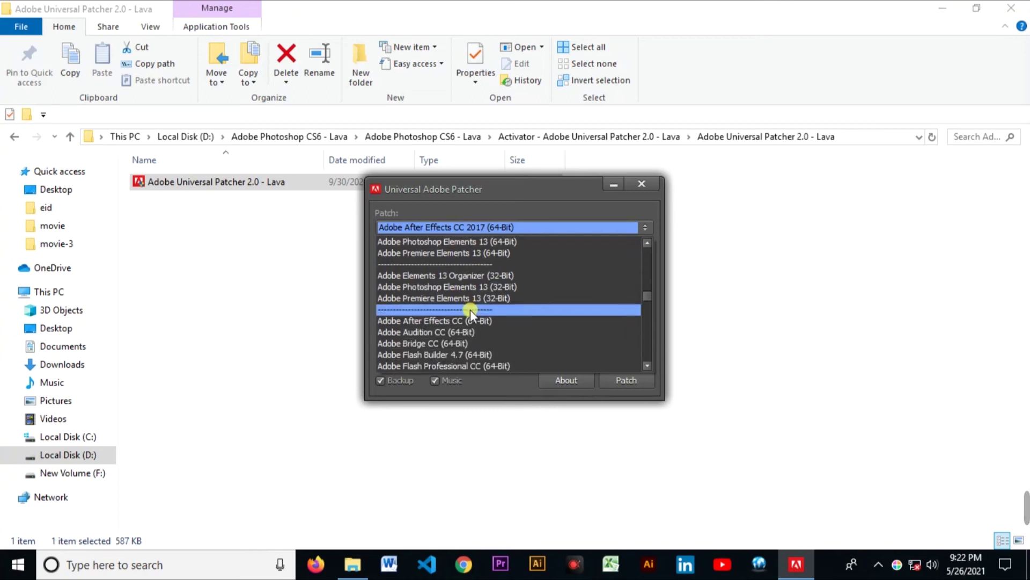
scroll(444, 318, down, 2)
scroll(444, 319, down, 5)
scroll(446, 320, down, 1)
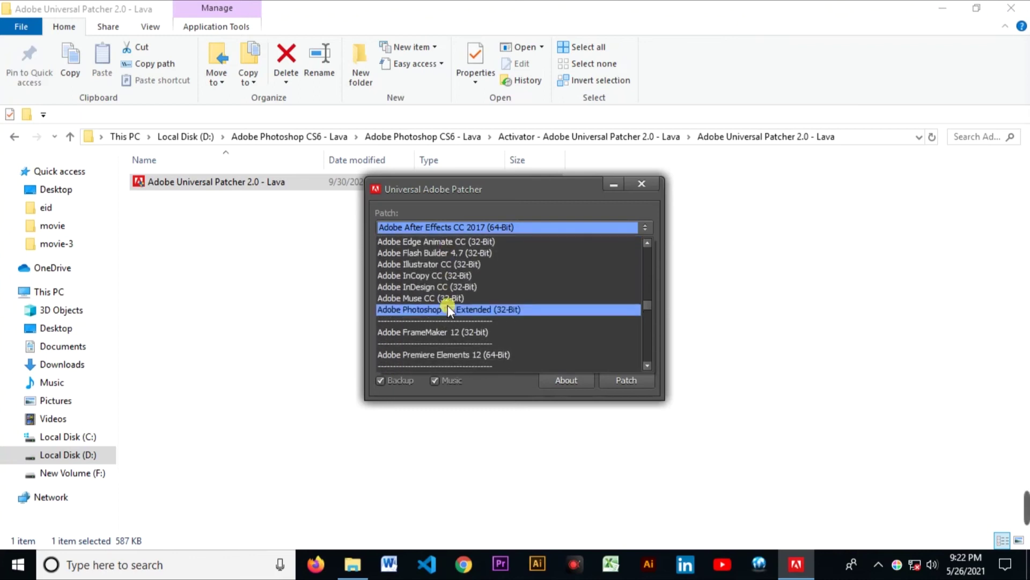
scroll(462, 303, down, 1)
scroll(465, 314, down, 1)
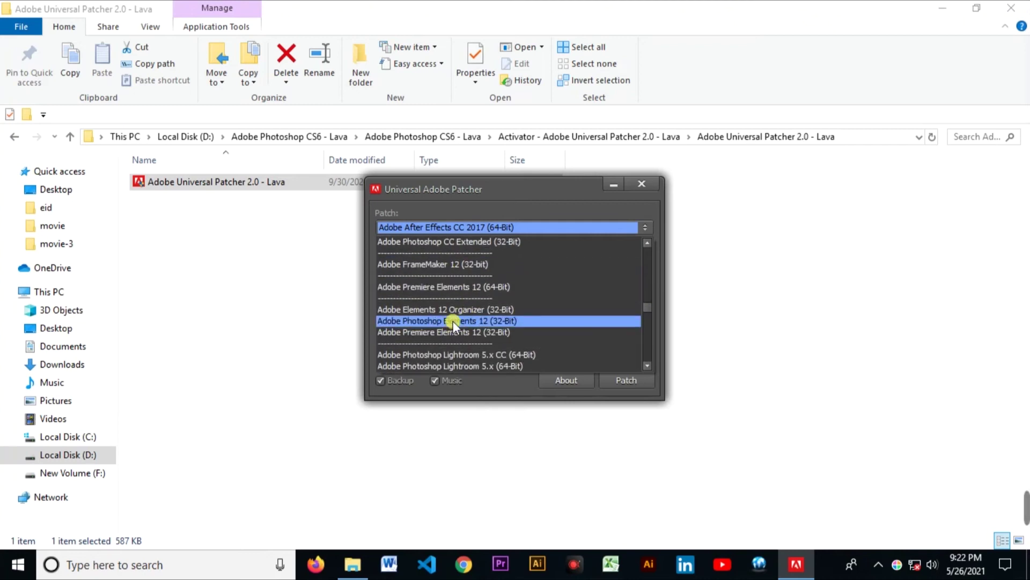
scroll(453, 322, down, 1)
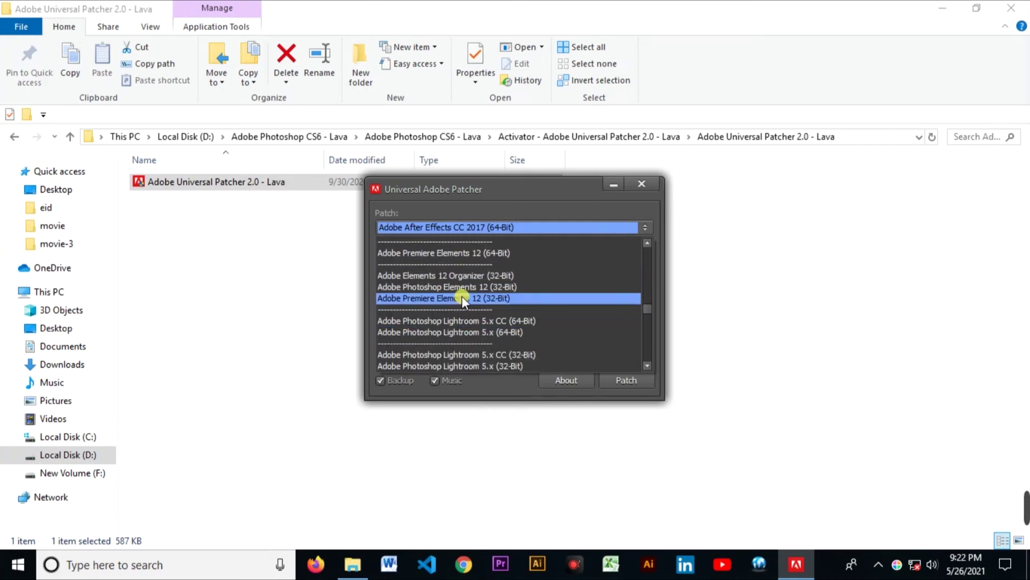
scroll(462, 298, down, 1)
scroll(455, 303, down, 2)
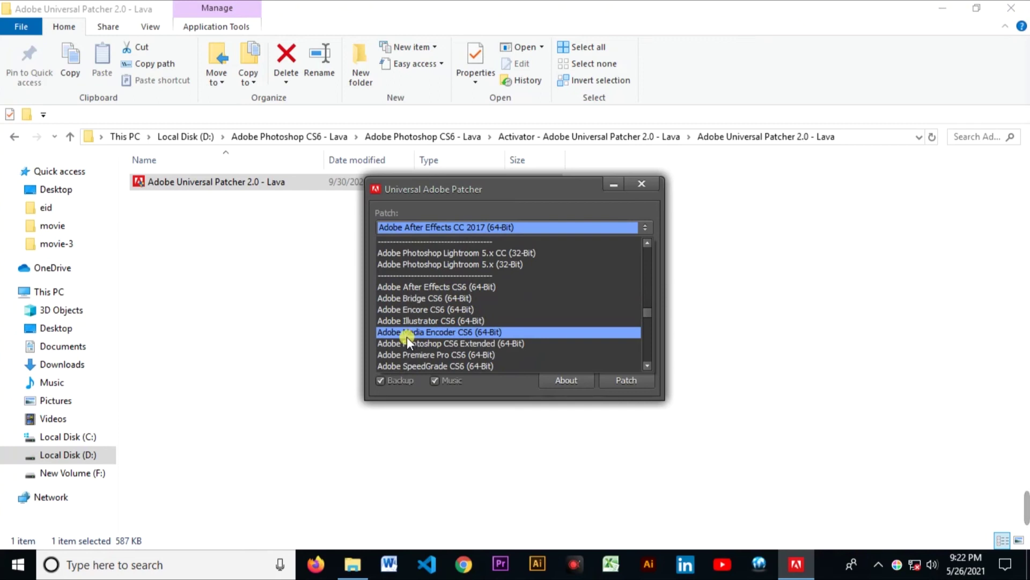
scroll(430, 330, down, 1)
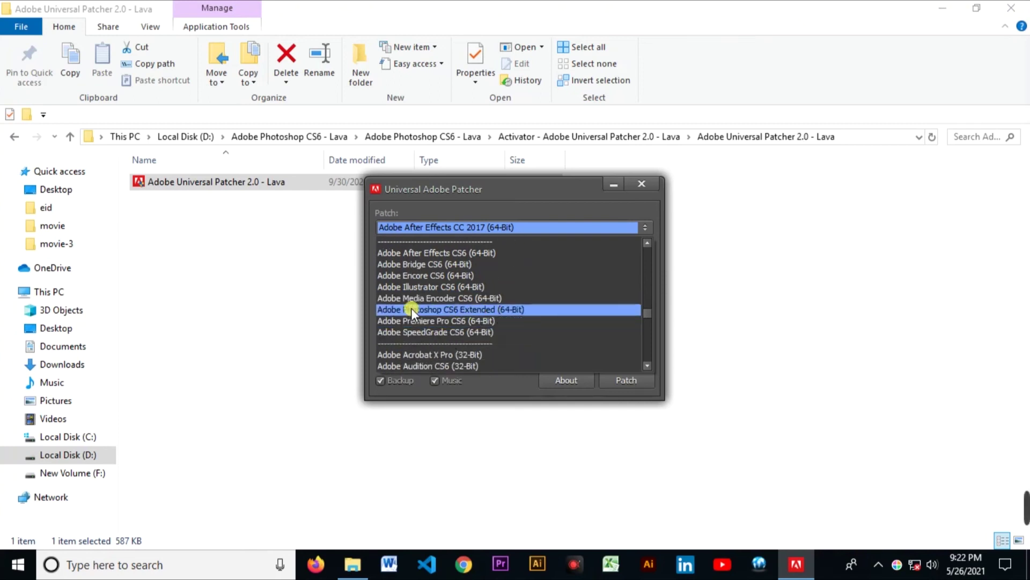
click(530, 308)
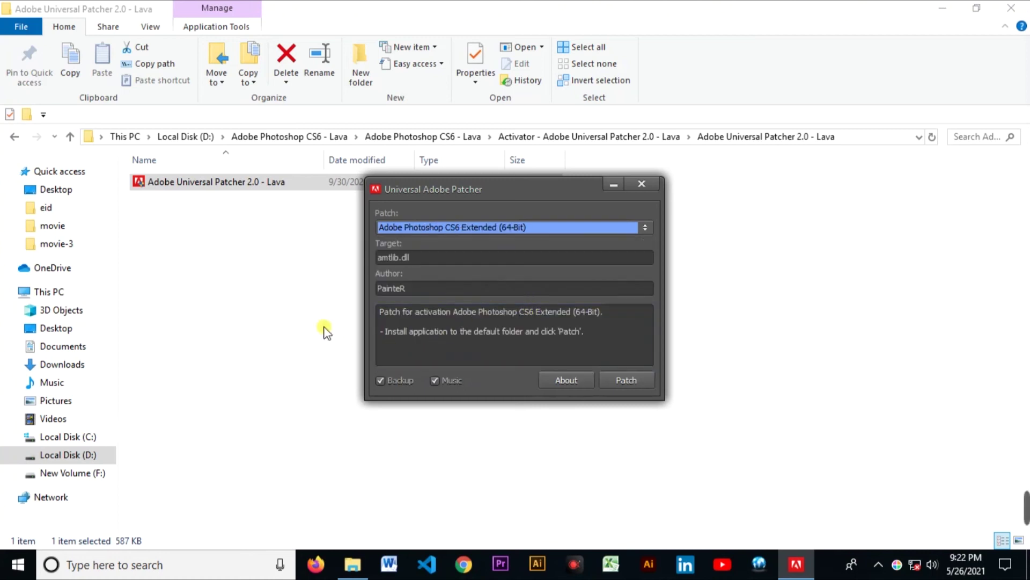
Apply the patch for the chosen product, and close the patcher and its File Explorer folder.
click(647, 380)
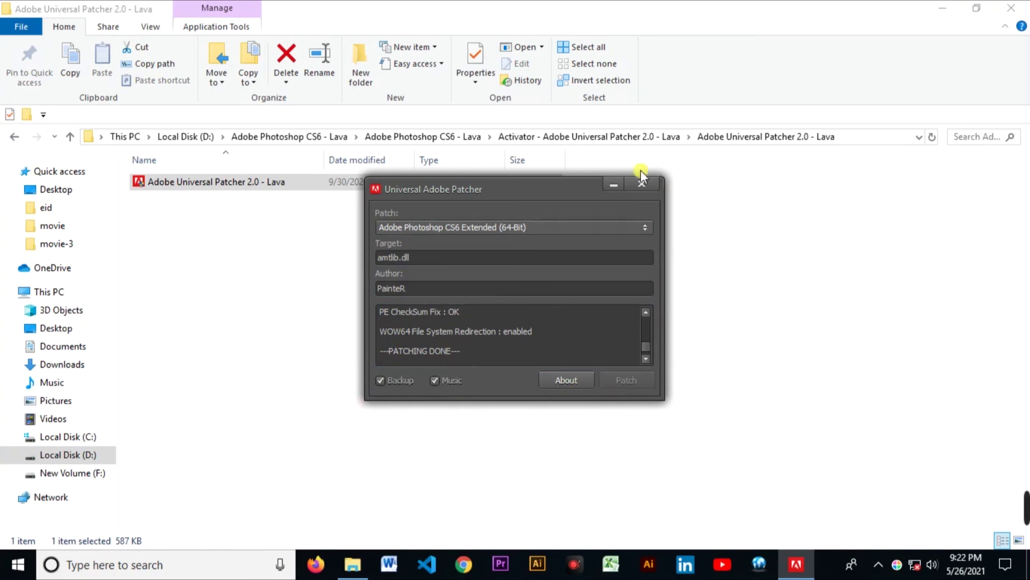
click(639, 184)
click(1025, 5)
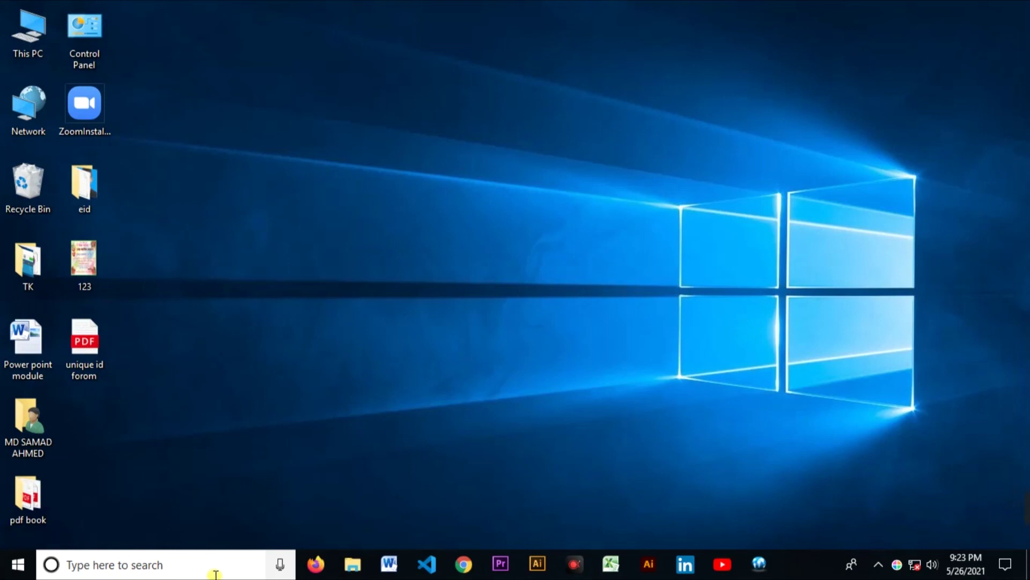
Search Windows for "adobe" and launch Adobe Photoshop CS6 (64 Bit).
key(super)
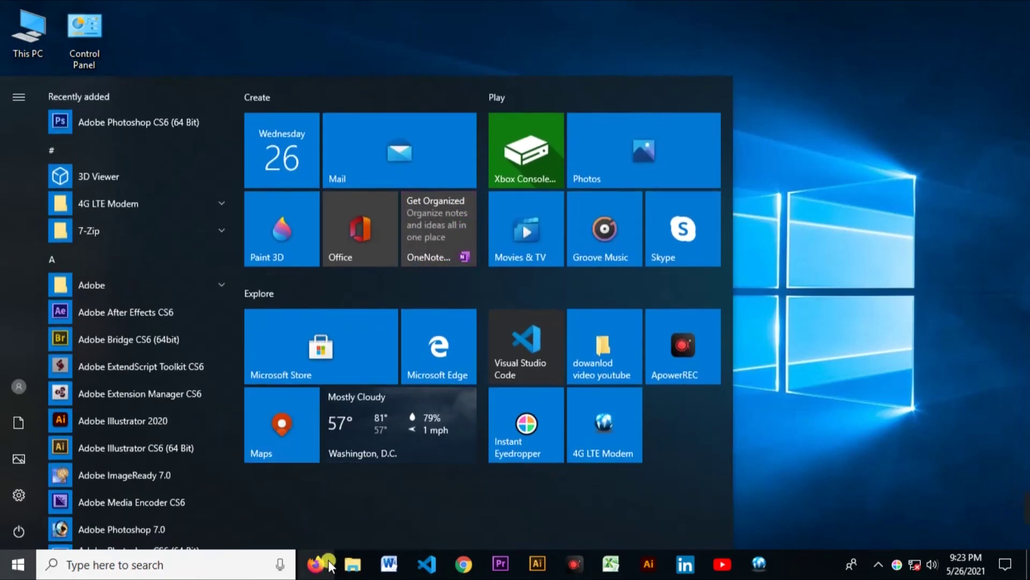
text(adobe)
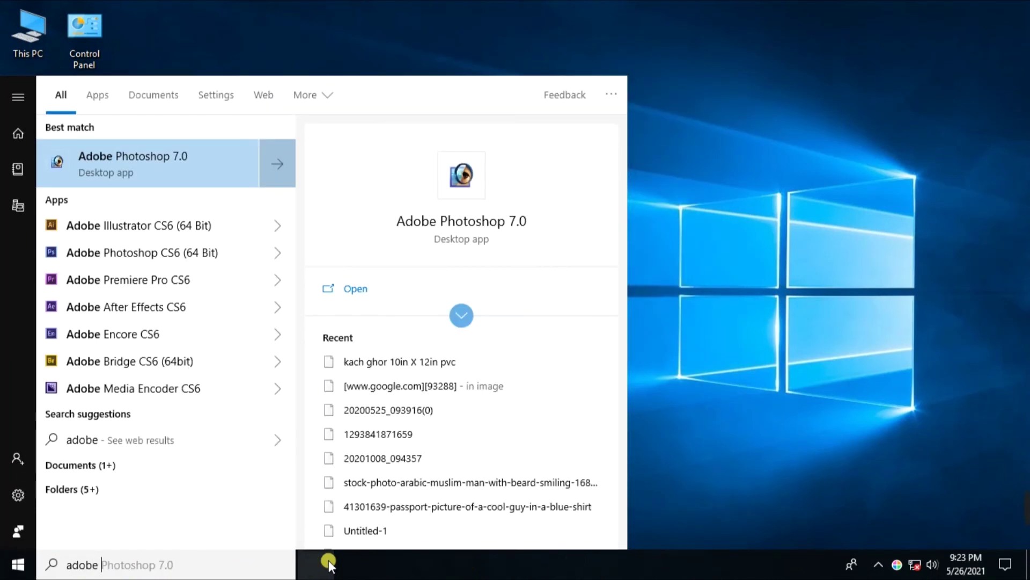
click(194, 247)
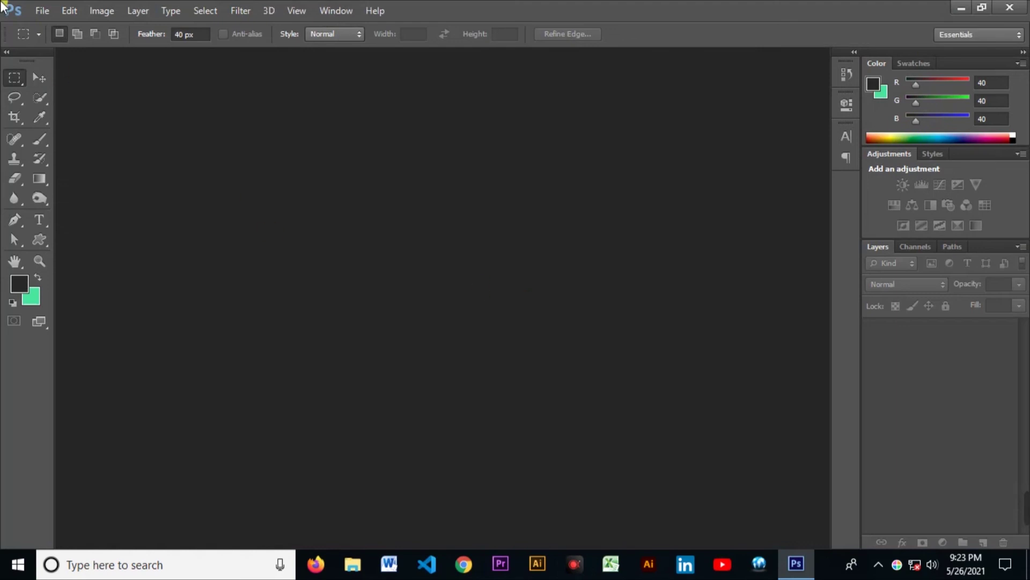
Create a new 500 × 500 pixel RGB document at 72 pixels/inch with a white background, and minimize Photoshop.
click(41, 8)
click(623, 223)
click(38, 11)
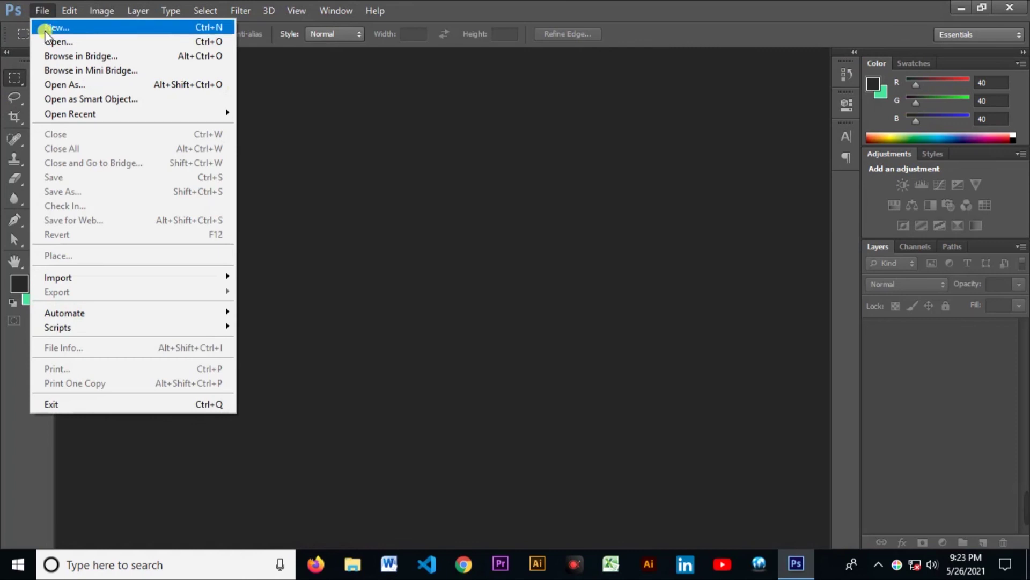
click(70, 28)
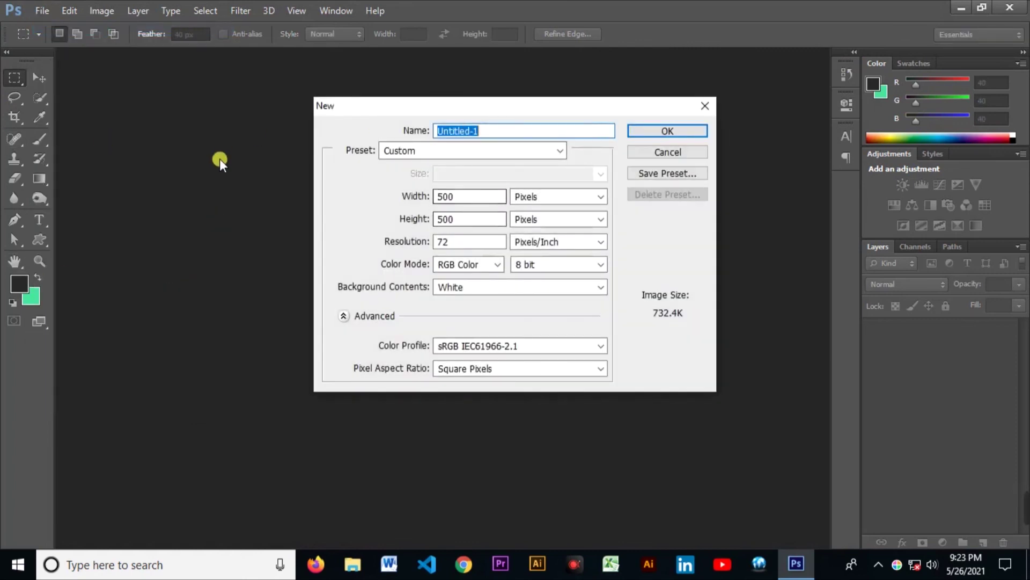
click(658, 129)
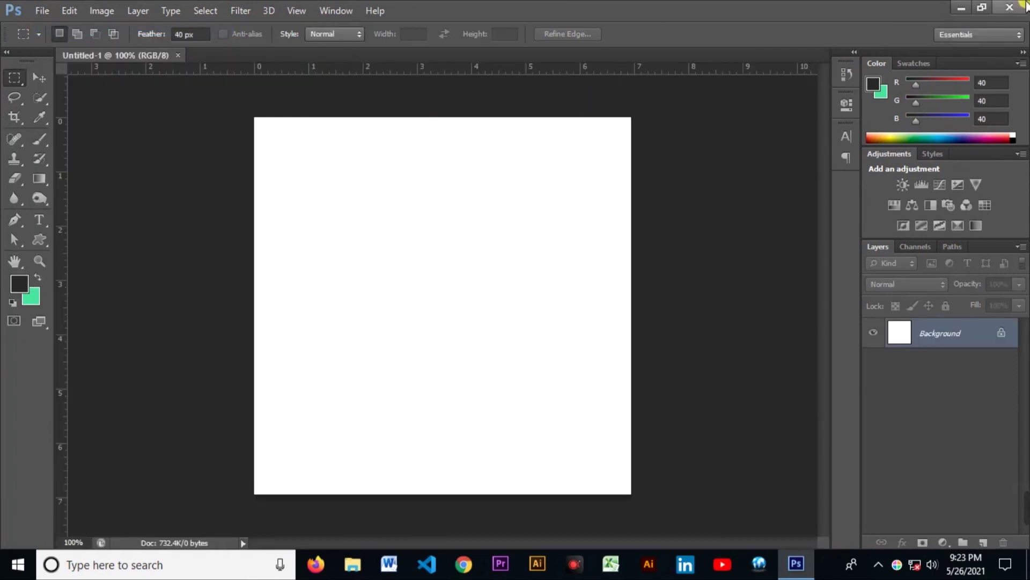
click(952, 9)
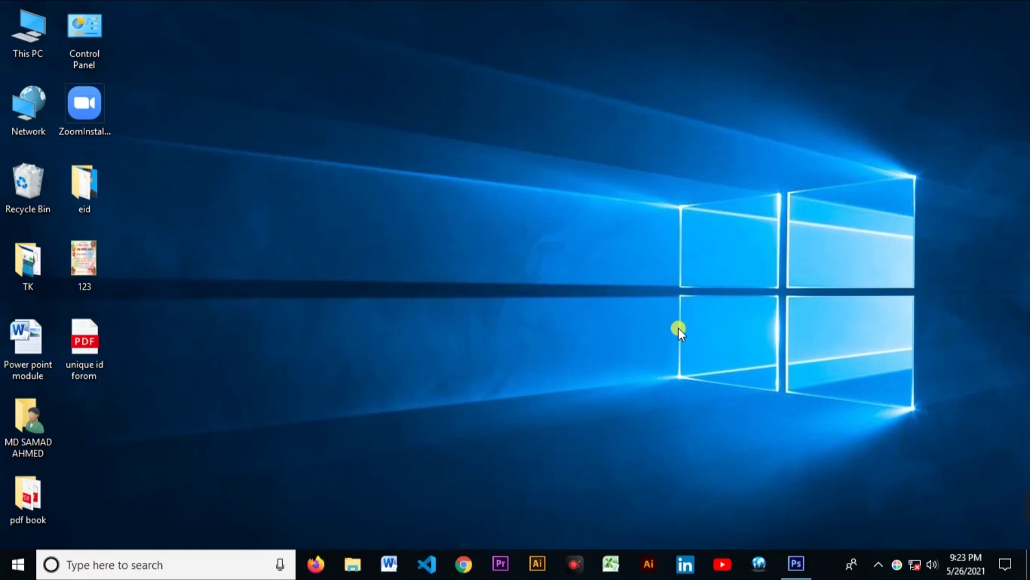
mouse_move(1027, 508)
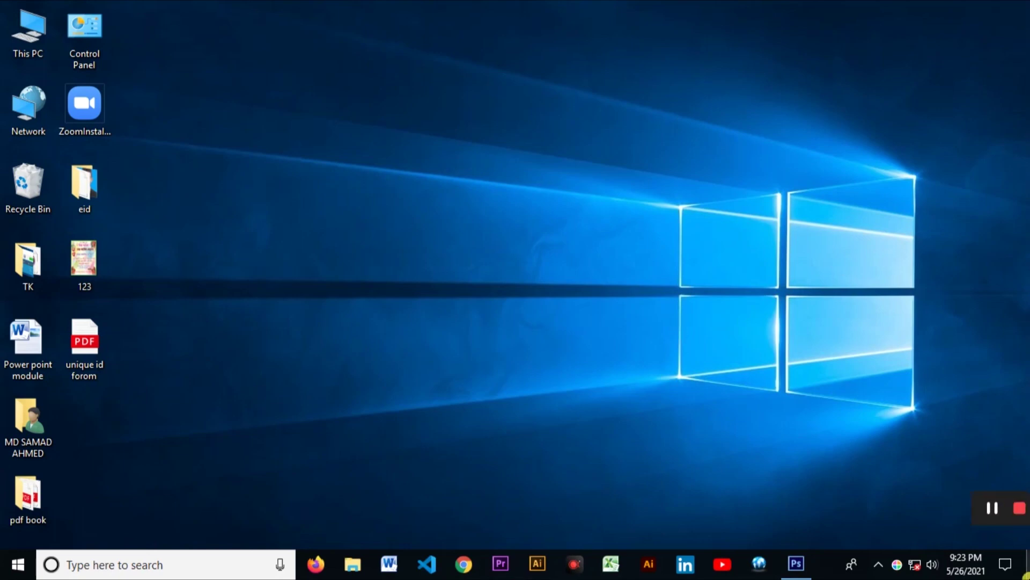